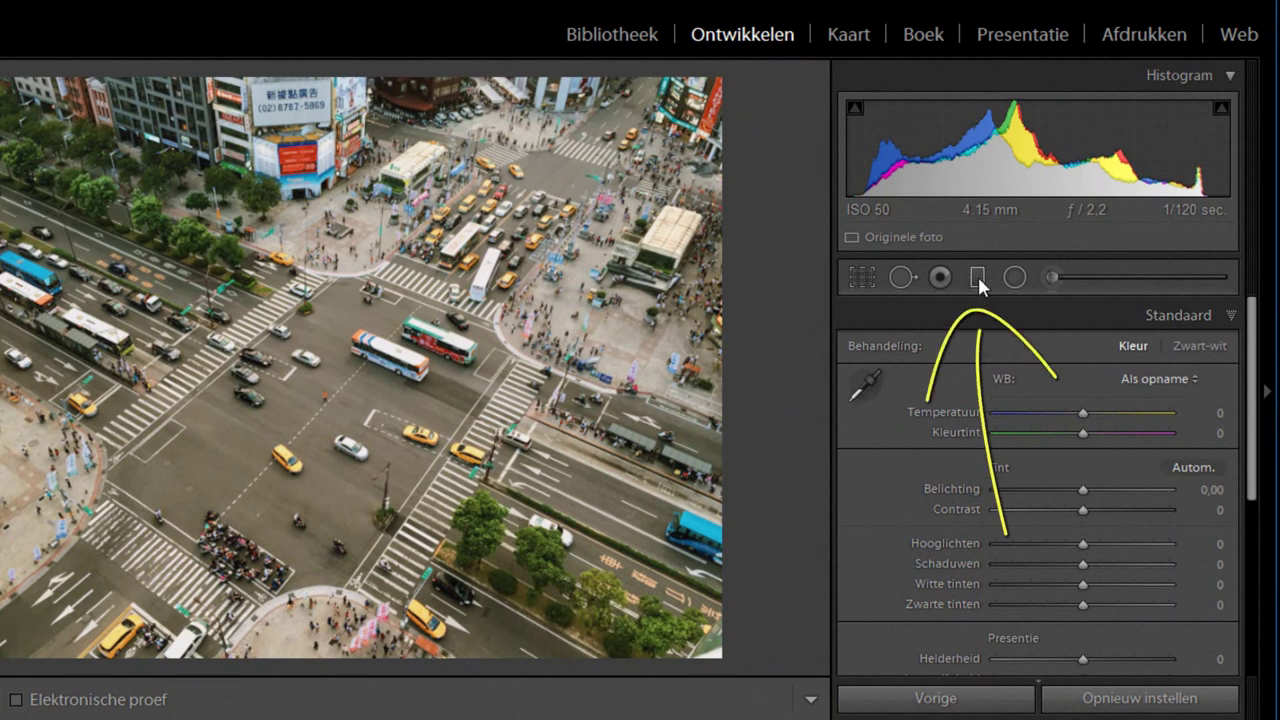
- Draw a graduated filter across the upper photo, darkening it with exposure −1,36
click(978, 280)
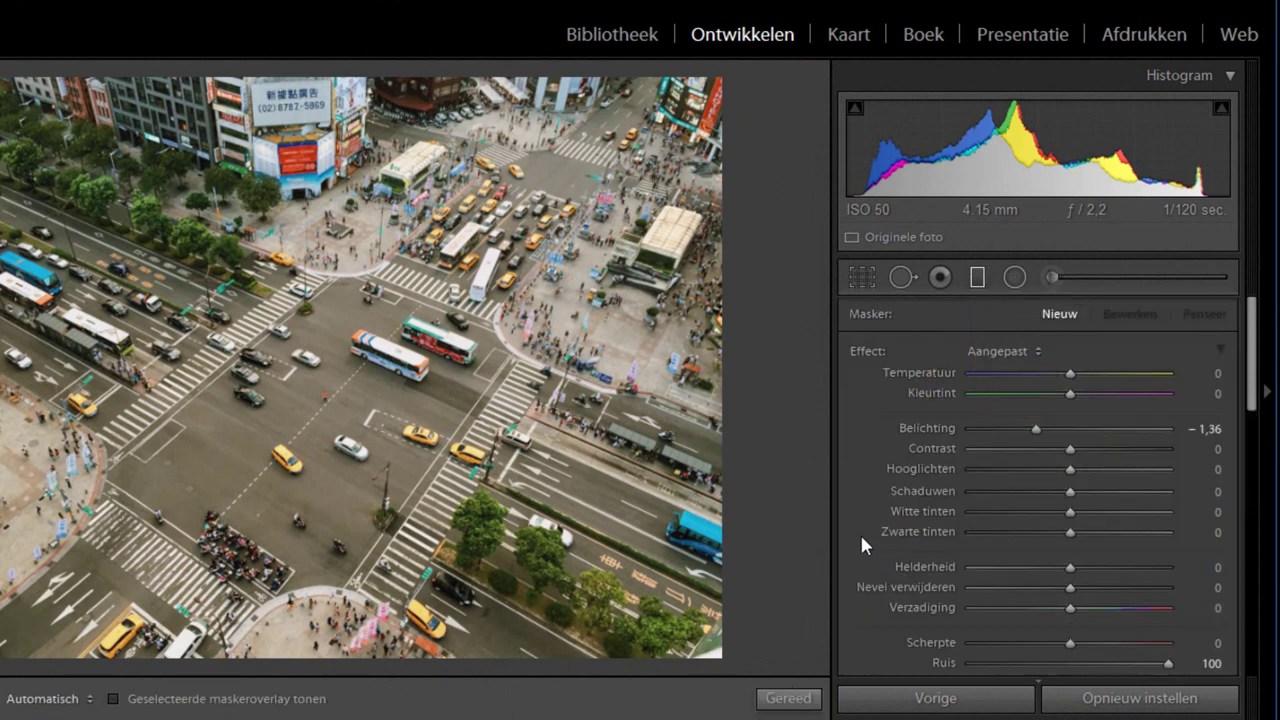
drag(377, 380, 462, 248)
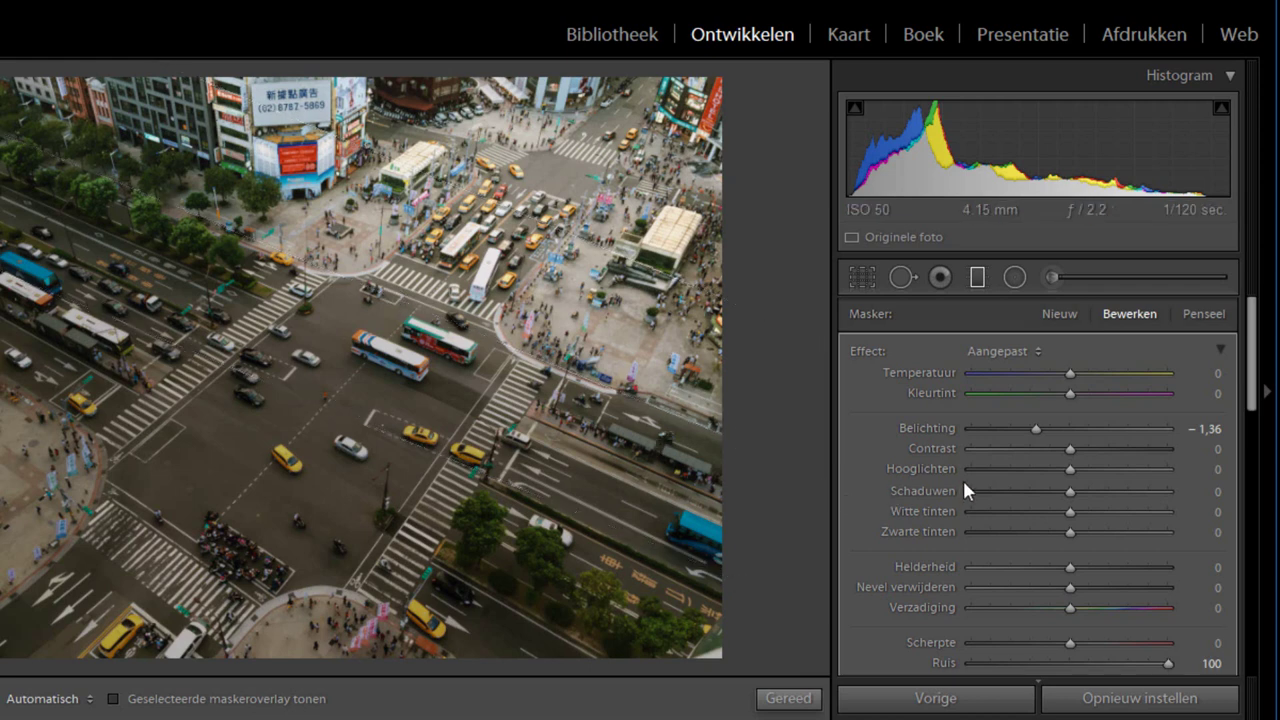
- Reset the filter's exposure to 0,00 and set sharpness to −100 for blur
double_click(1037, 432)
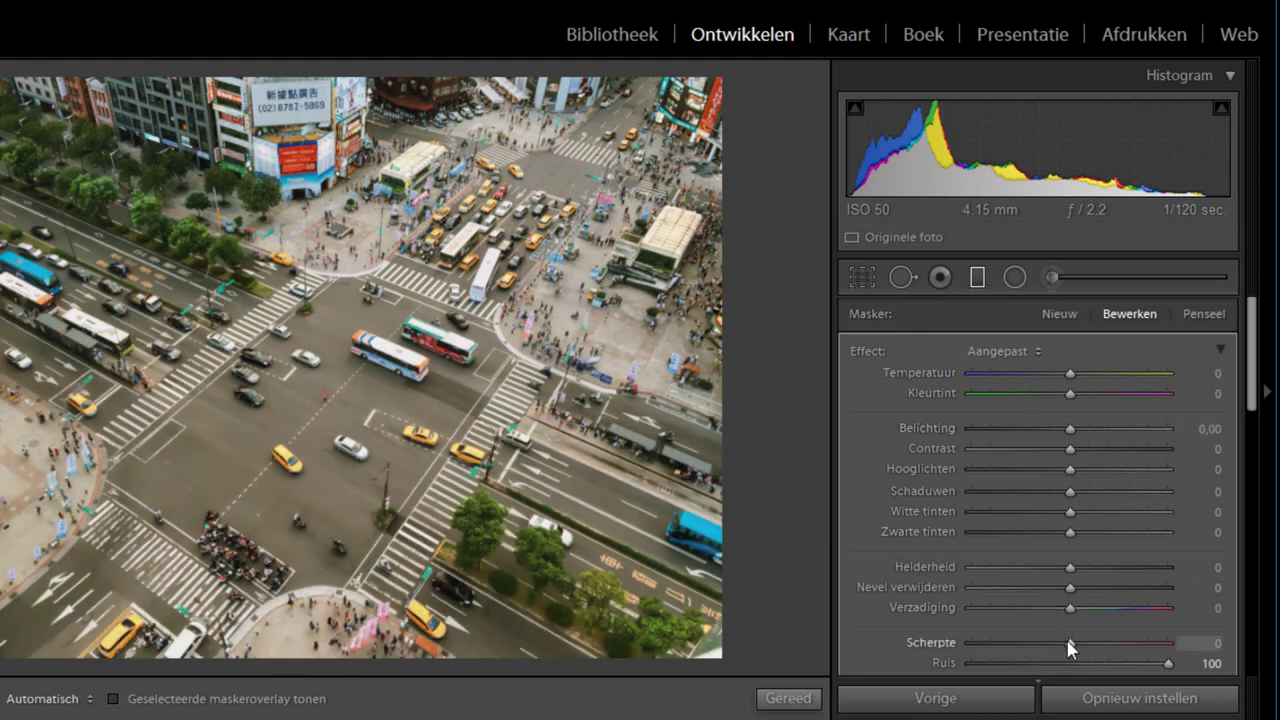
drag(1047, 640, 933, 648)
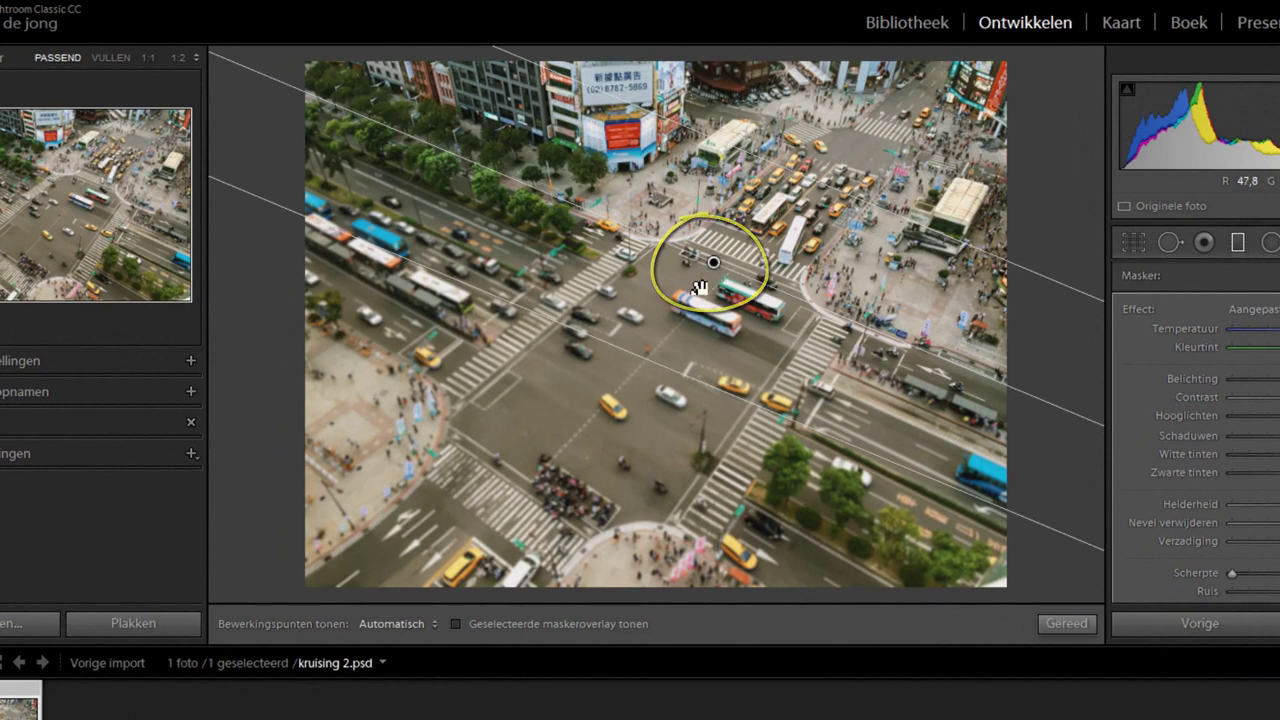
- Move the blur filter down-left and rotate it diagonally across the intersection
drag(713, 262, 595, 378)
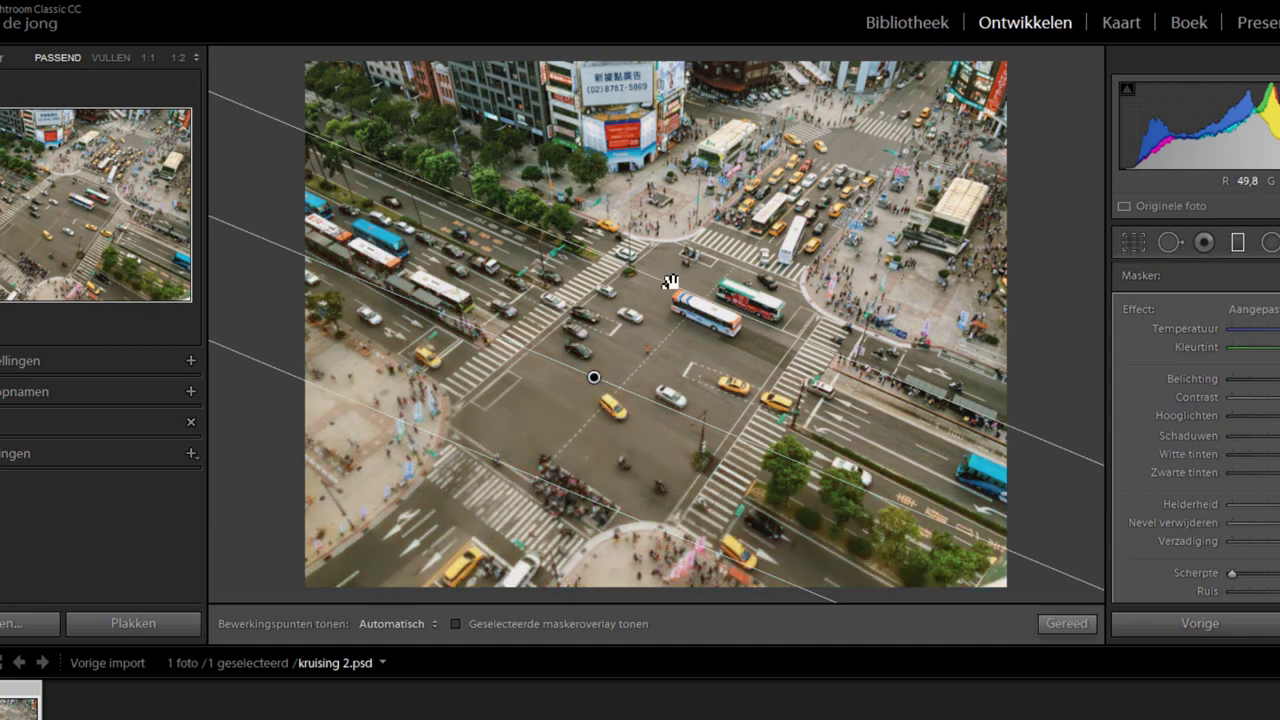
drag(669, 283, 620, 402)
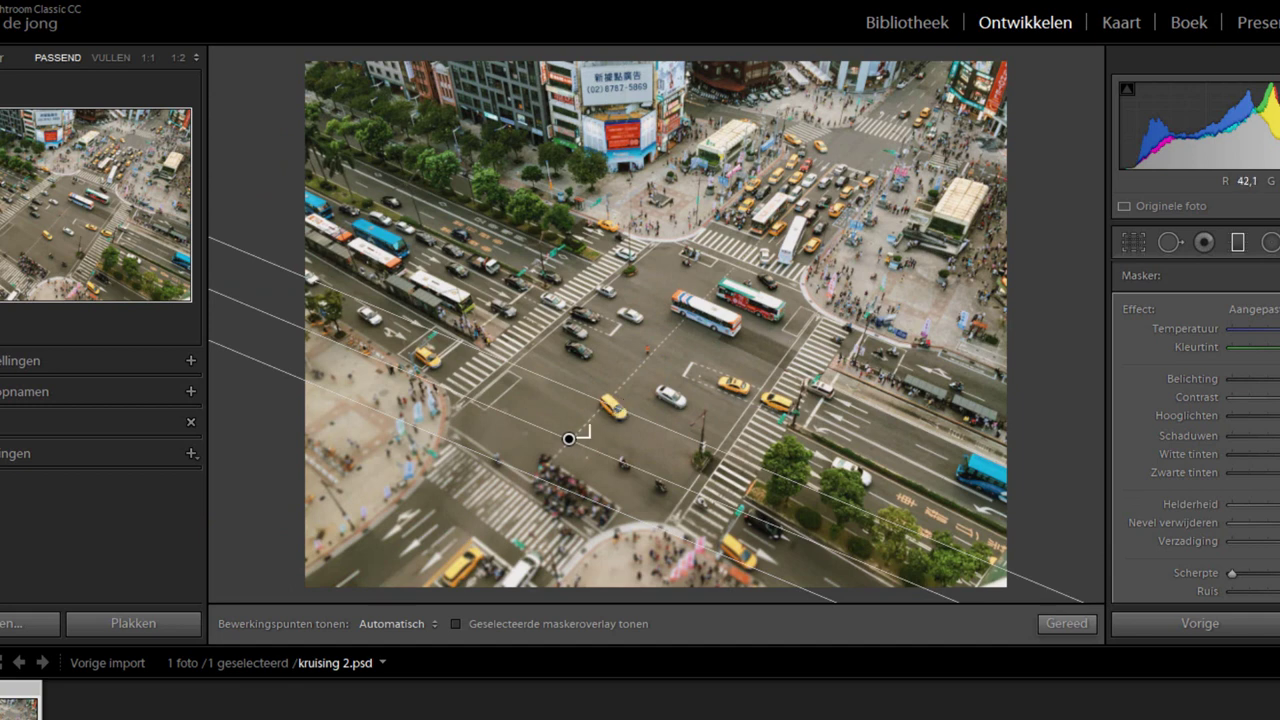
mouse_move(594, 377)
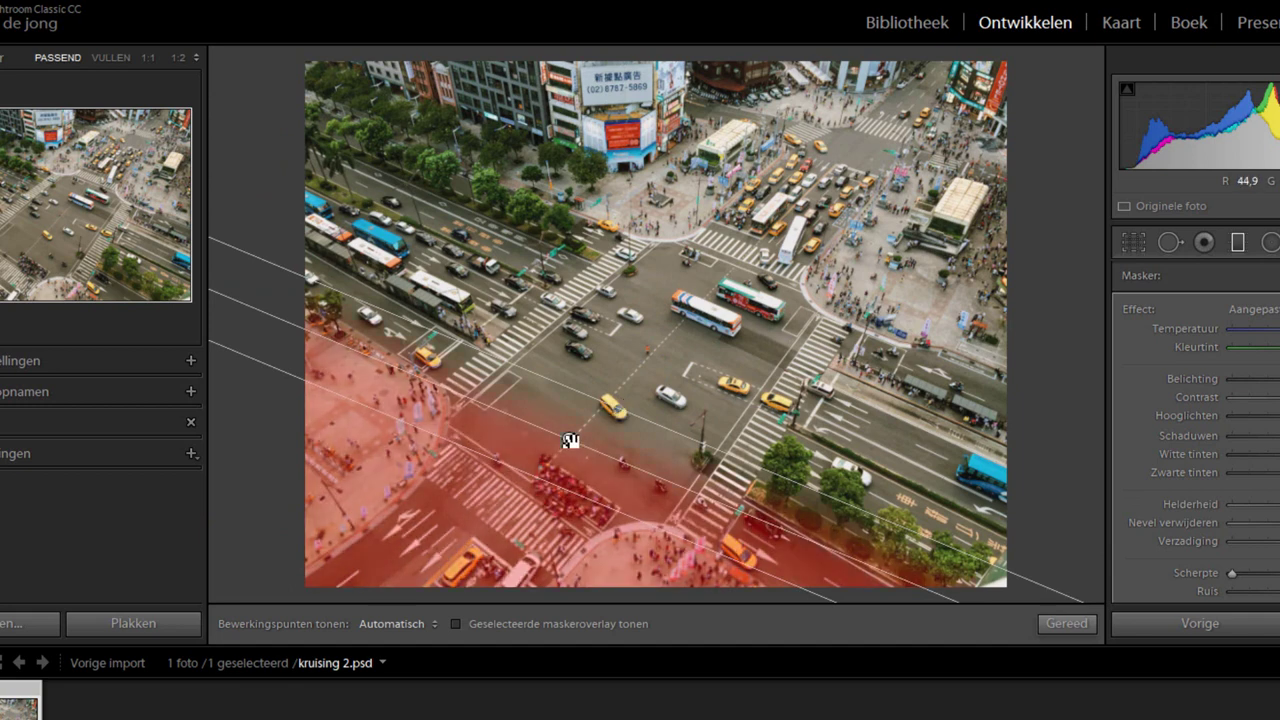
drag(600, 405, 836, 101)
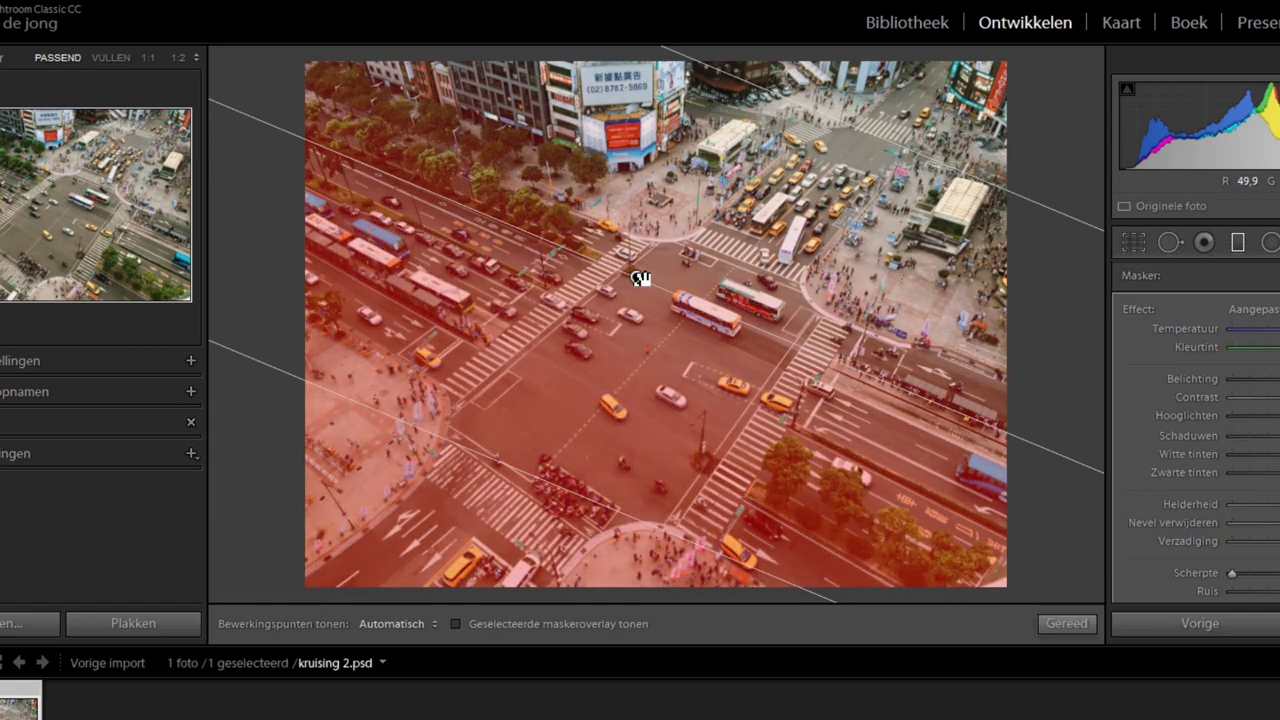
drag(640, 278, 594, 388)
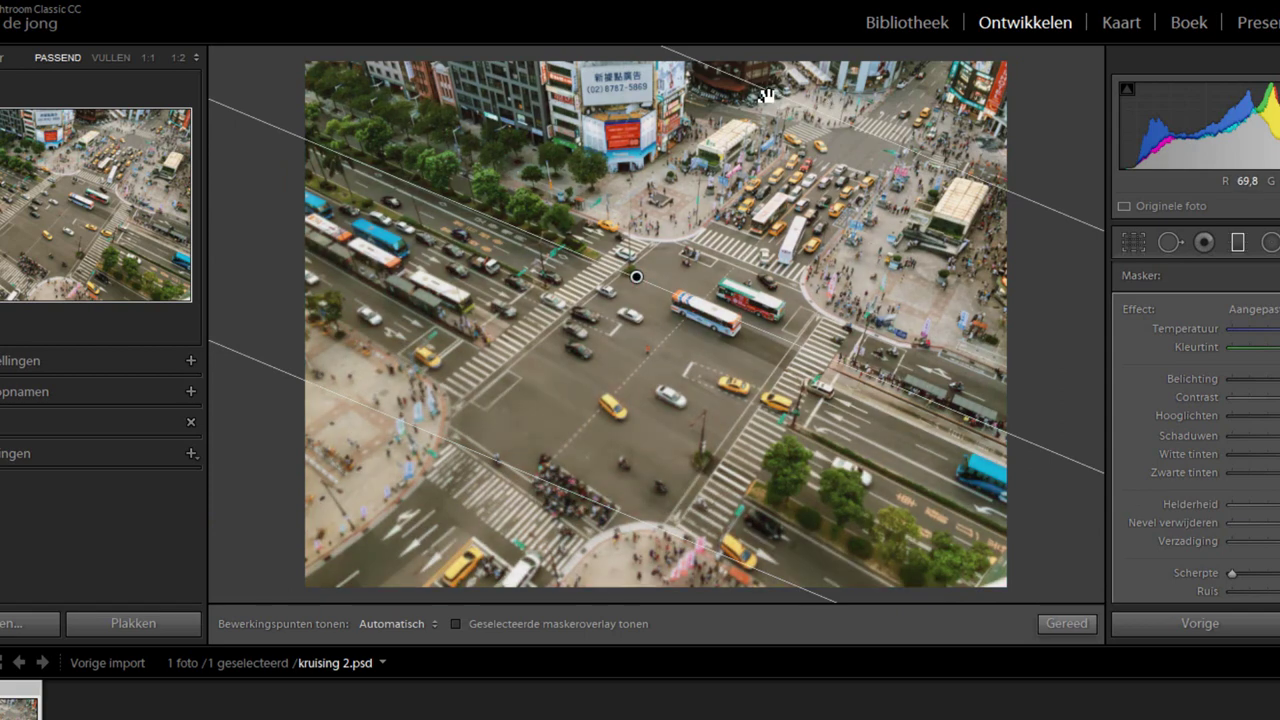
- Center the blur filter's pin on the intersection and tilt it slightly steeper
drag(661, 330, 629, 390)
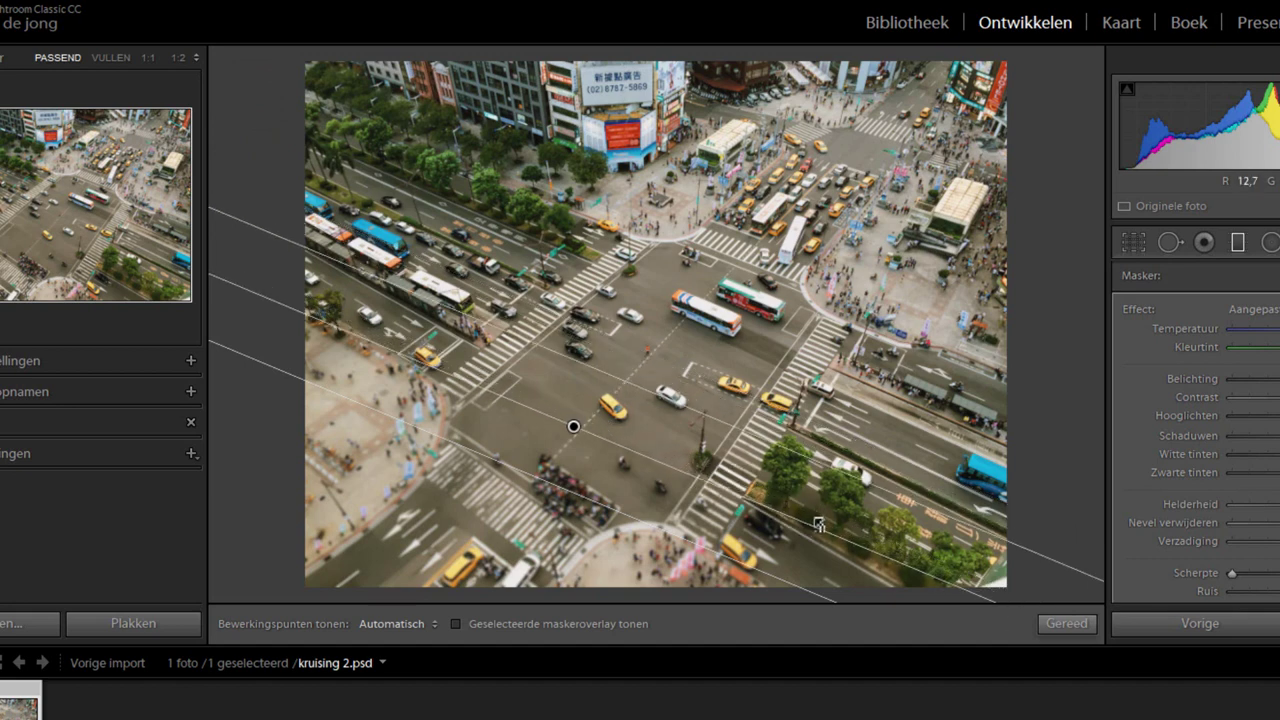
drag(818, 526, 822, 551)
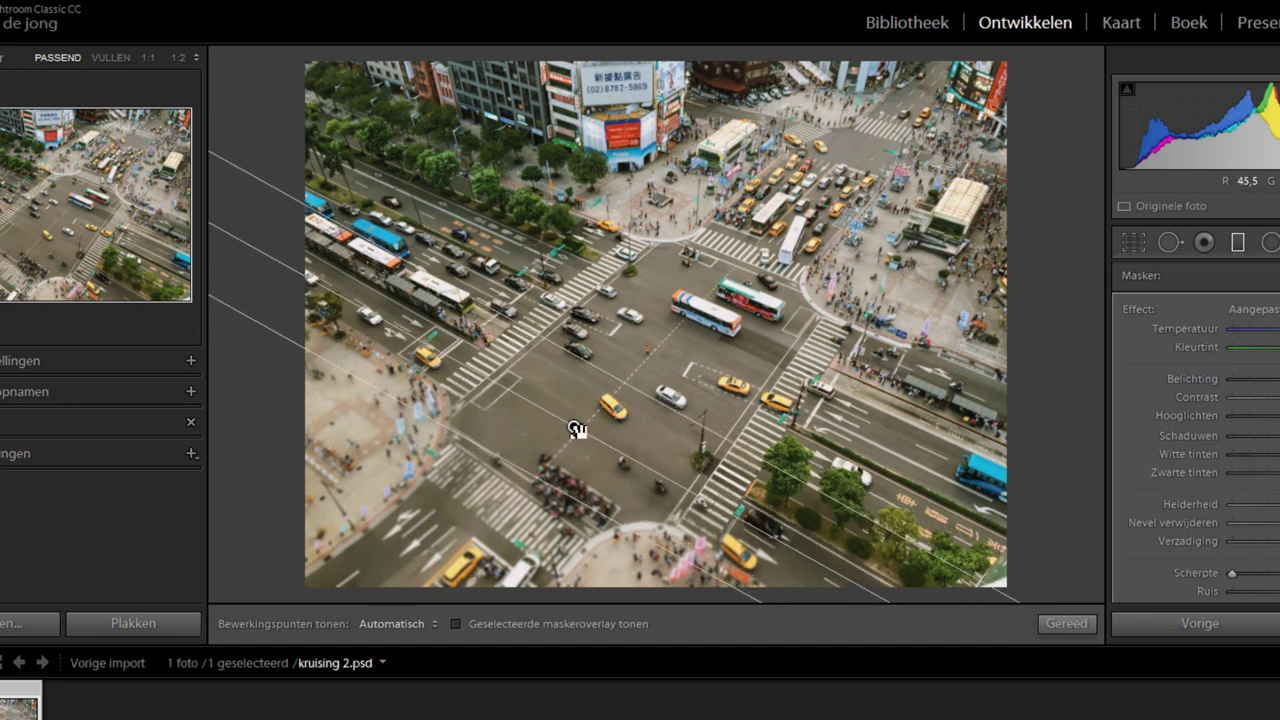
drag(575, 427, 661, 402)
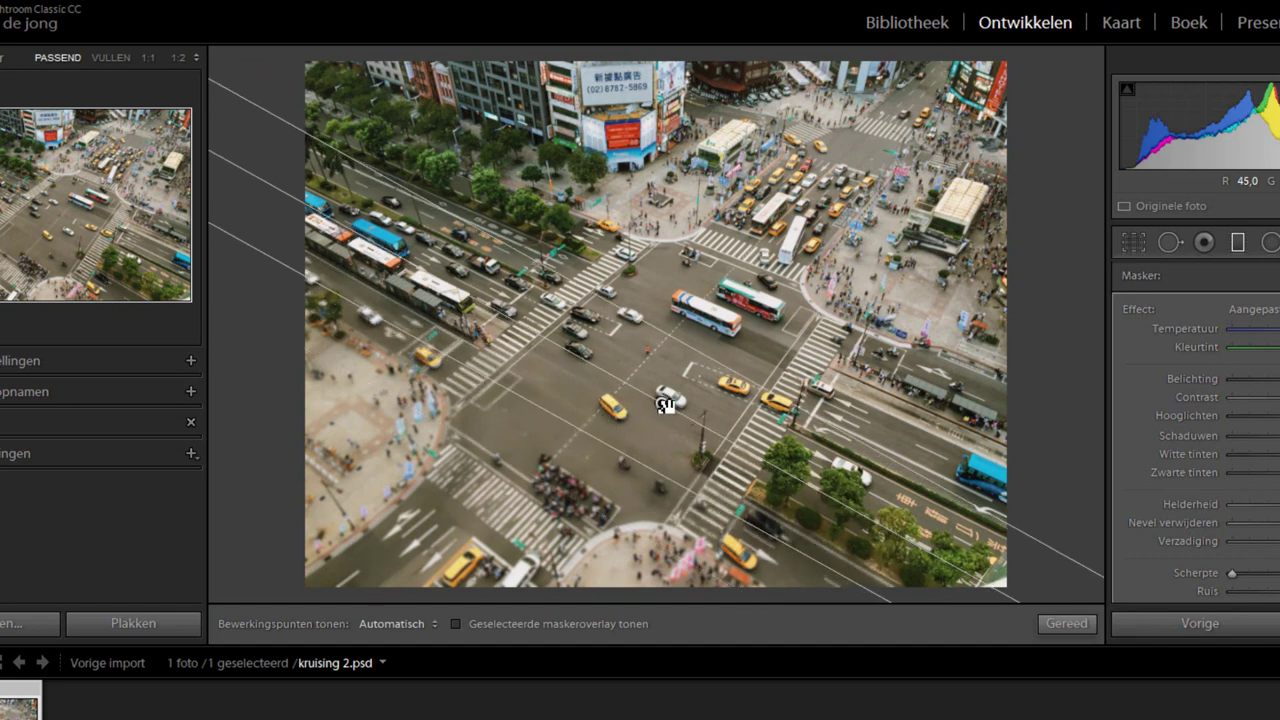
drag(857, 507, 853, 501)
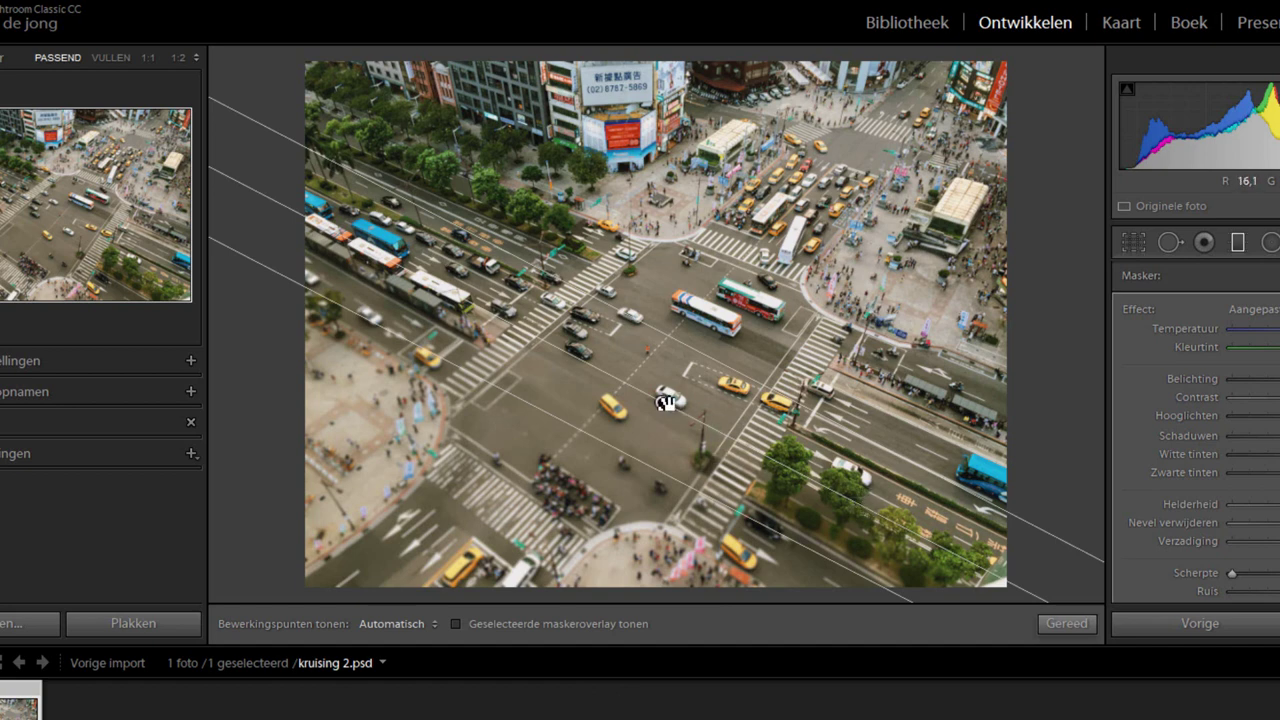
- Duplicate the lower-left blur filter, then toggle before/after with backslash to compare
right_click(666, 402)
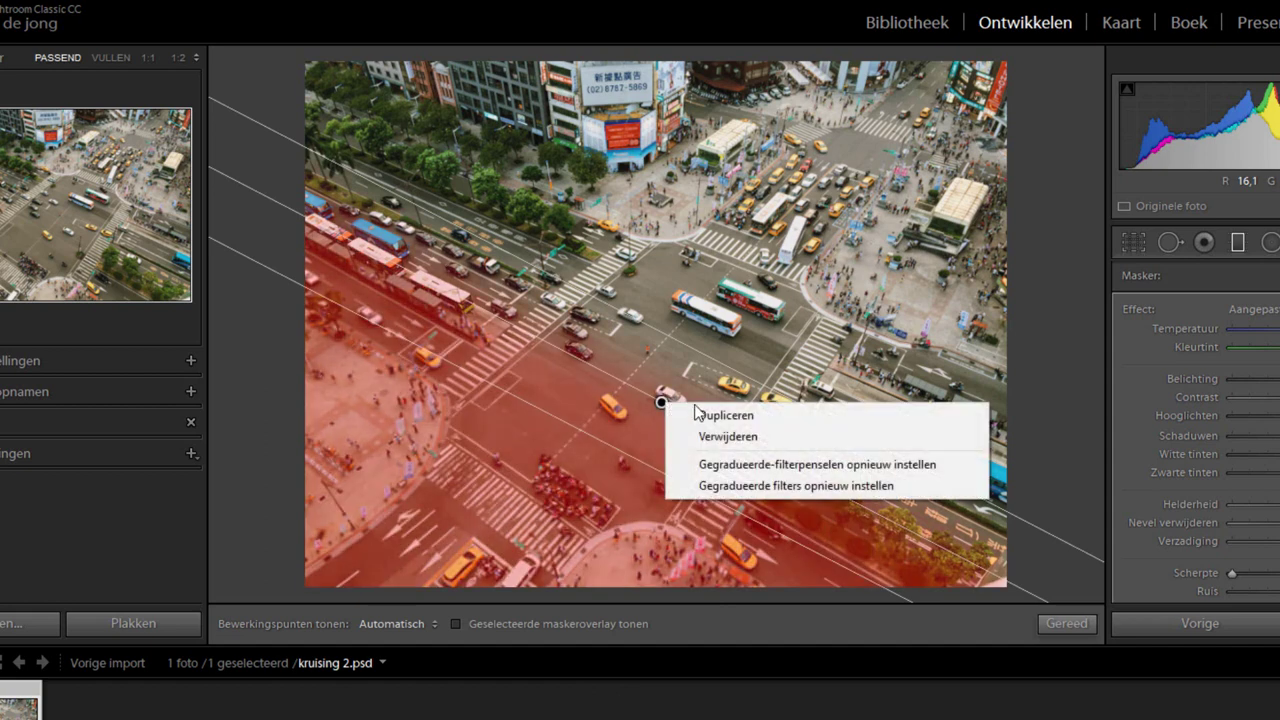
click(706, 416)
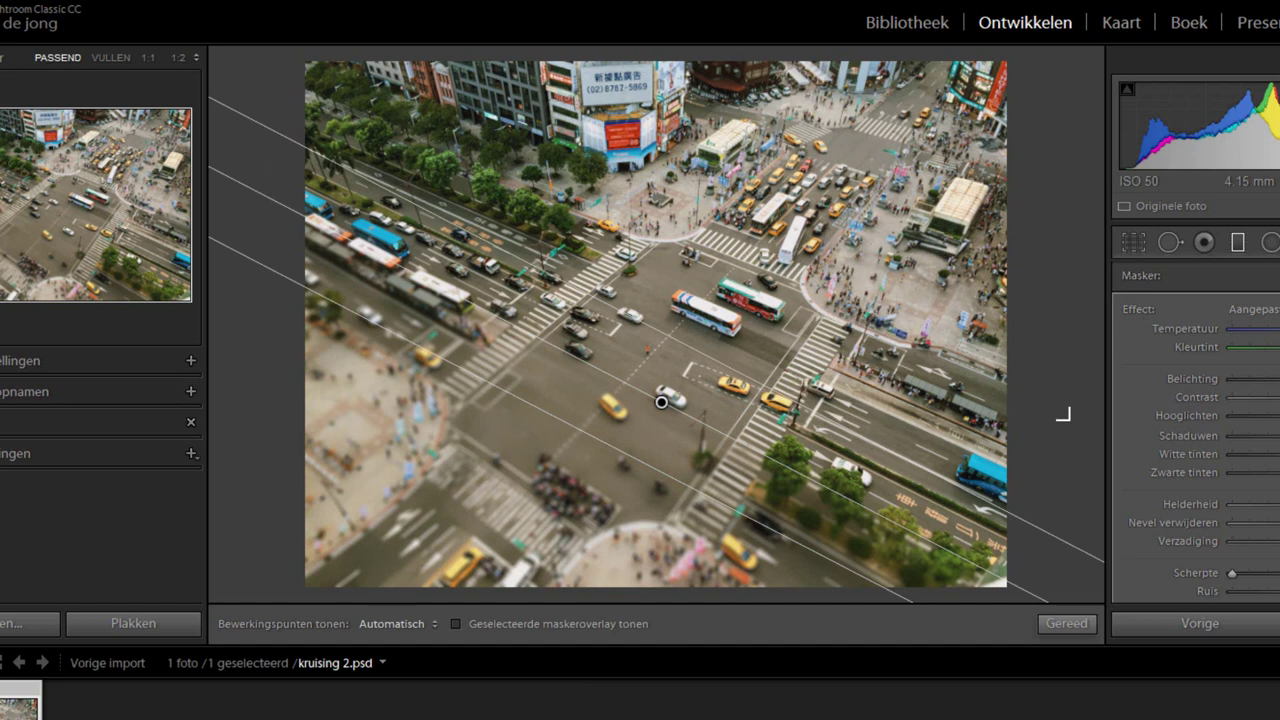
key(backslash)
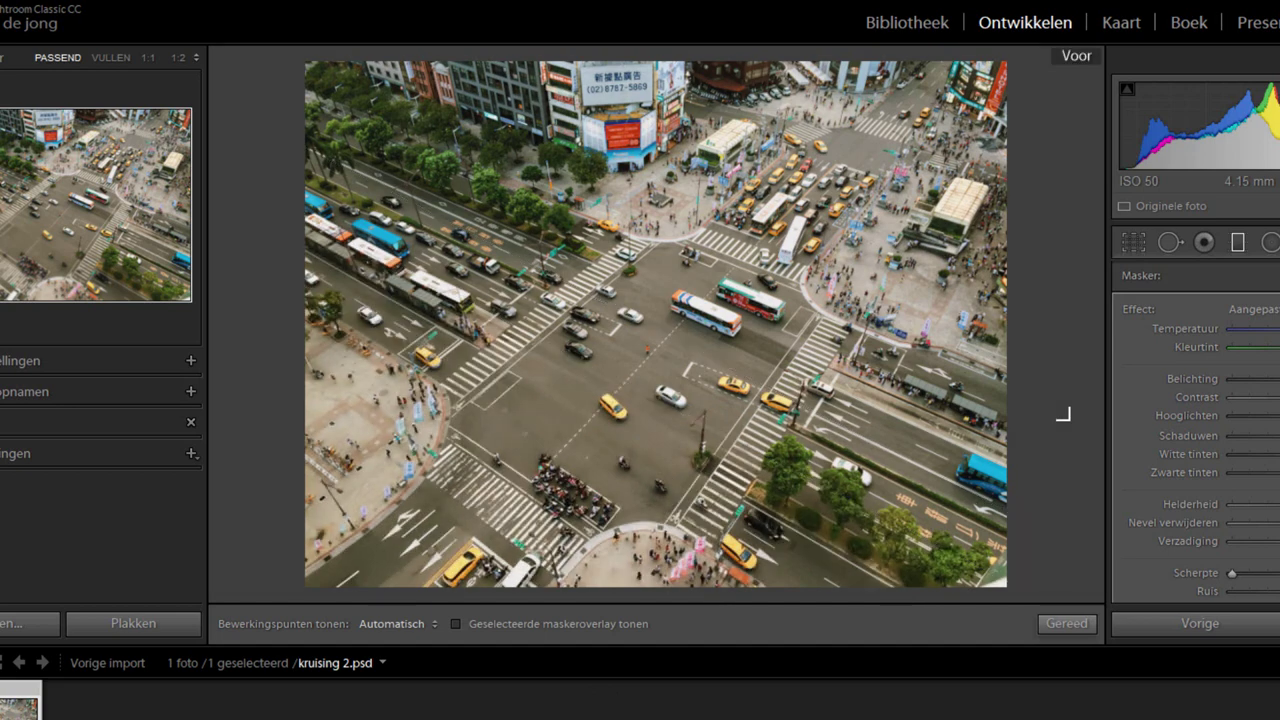
key(backslash)
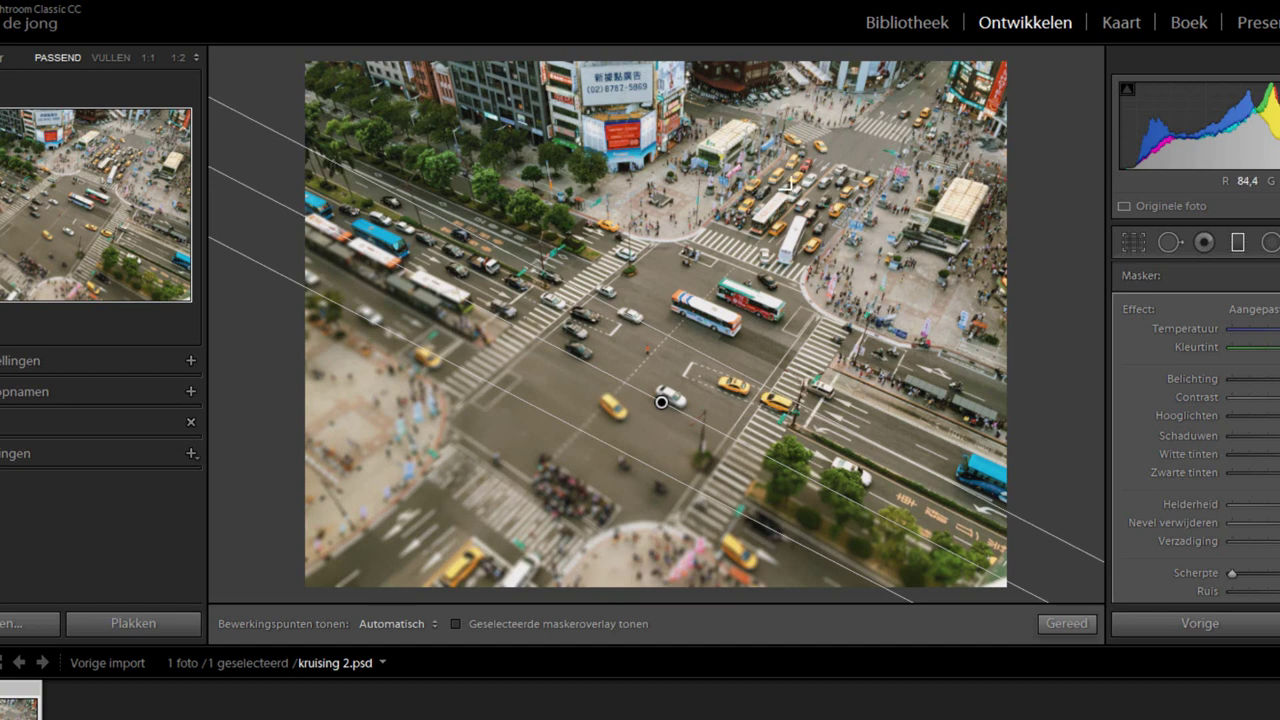
- Draw a second blur filter across the upper right and tilt it slightly steeper
drag(790, 185, 740, 308)
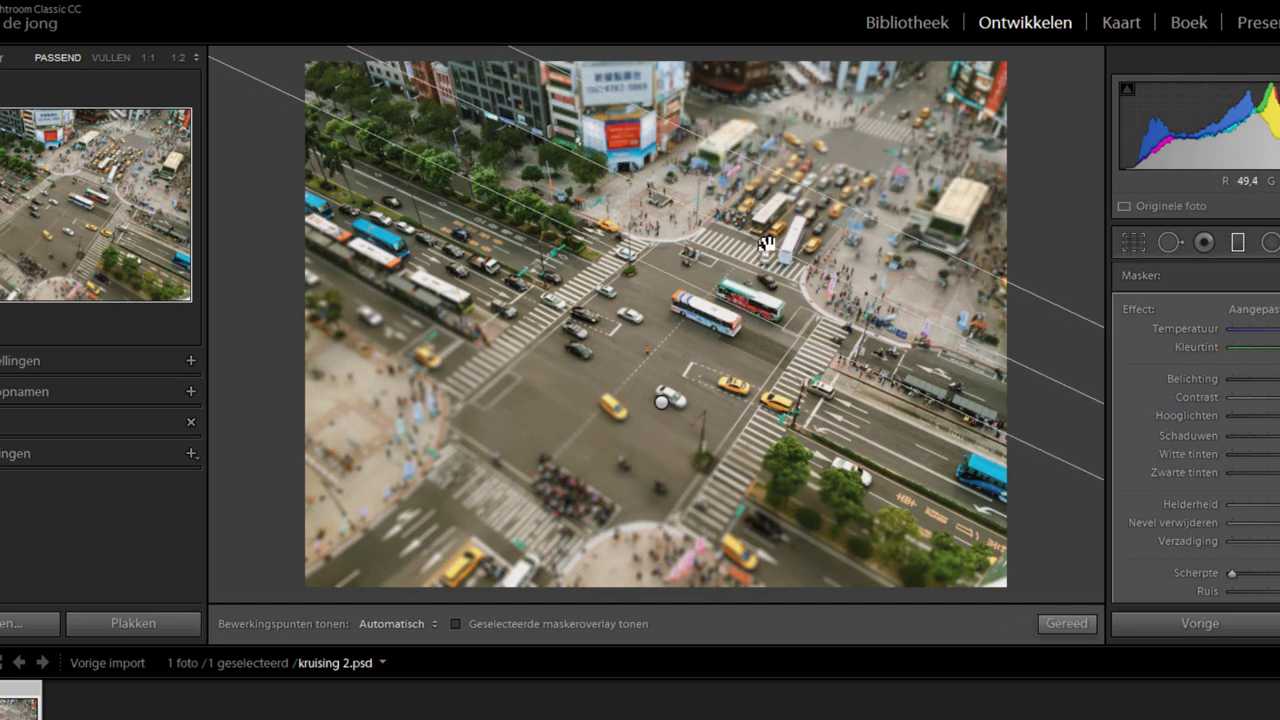
drag(766, 243, 743, 285)
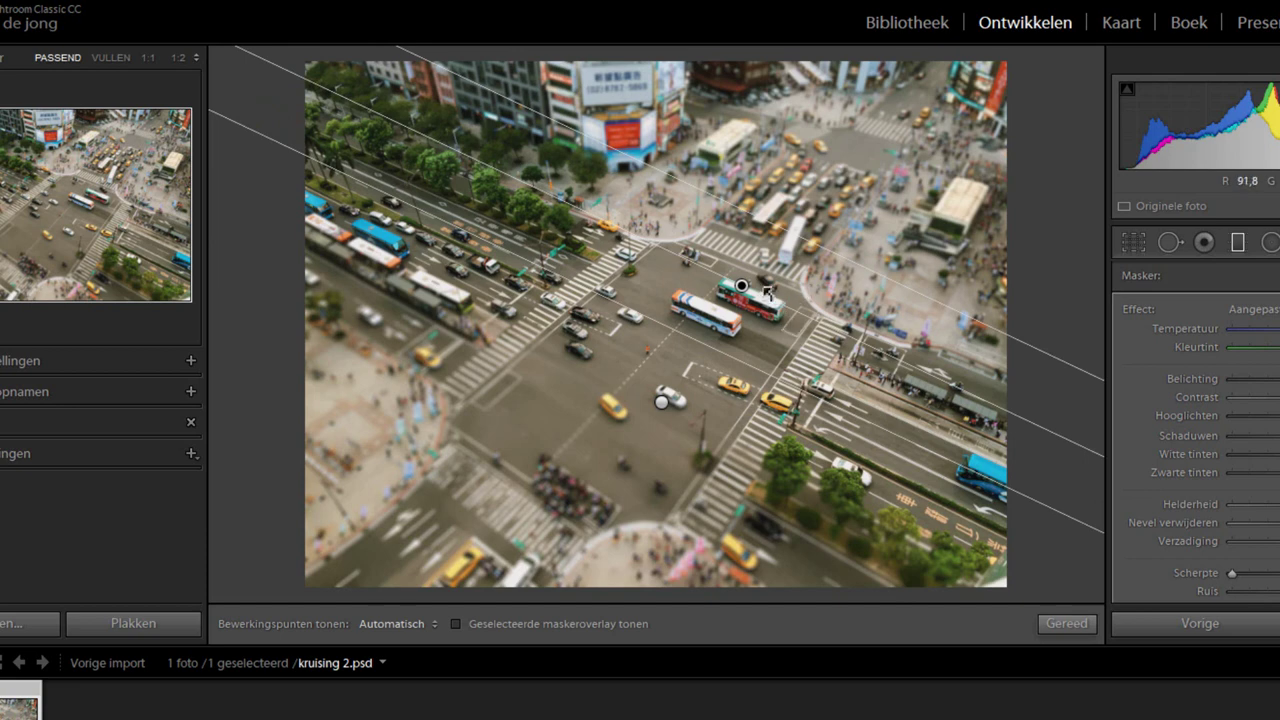
click(661, 402)
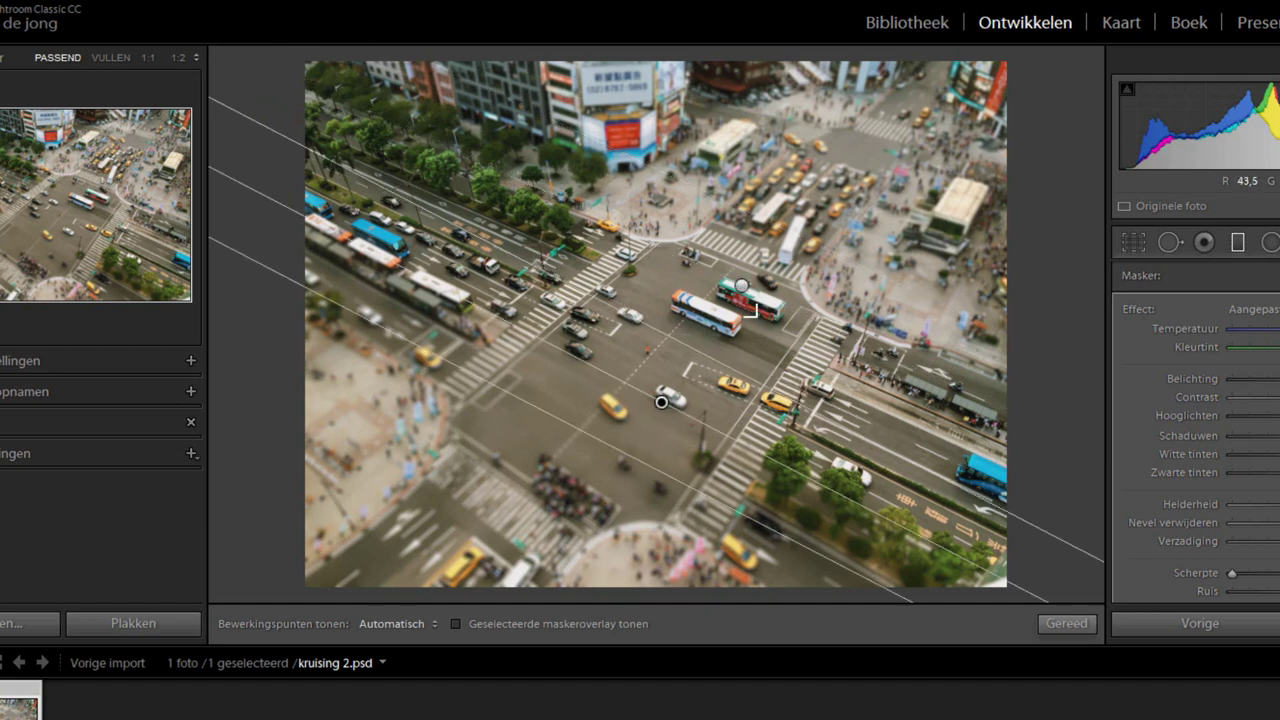
click(741, 286)
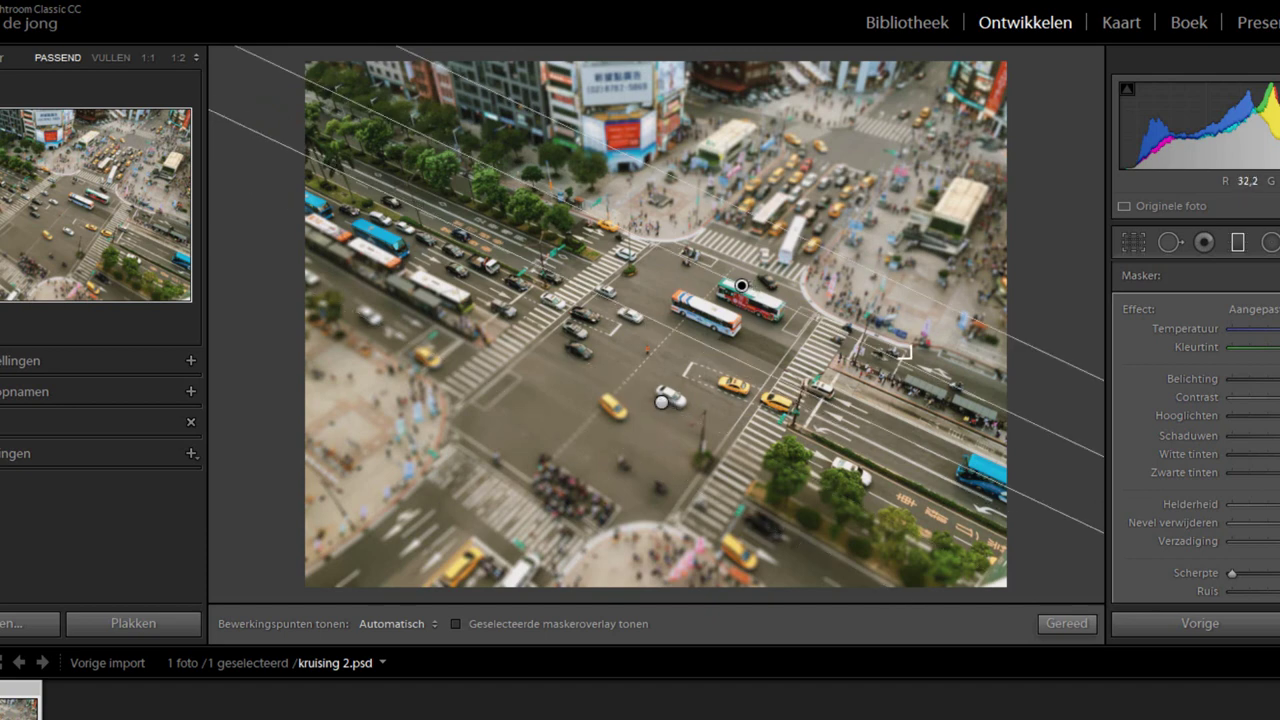
drag(908, 358, 915, 365)
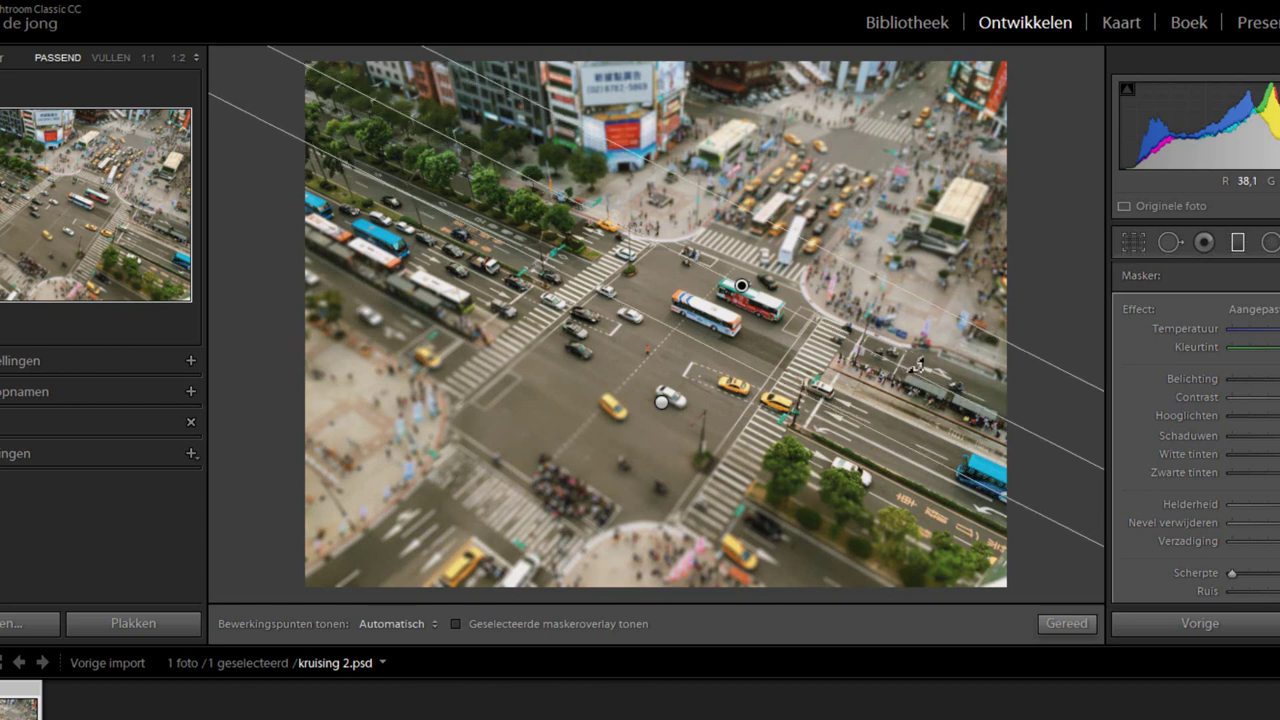
- Duplicate the upper blur filter to strengthen the top blur
click(661, 402)
click(741, 286)
right_click(743, 287)
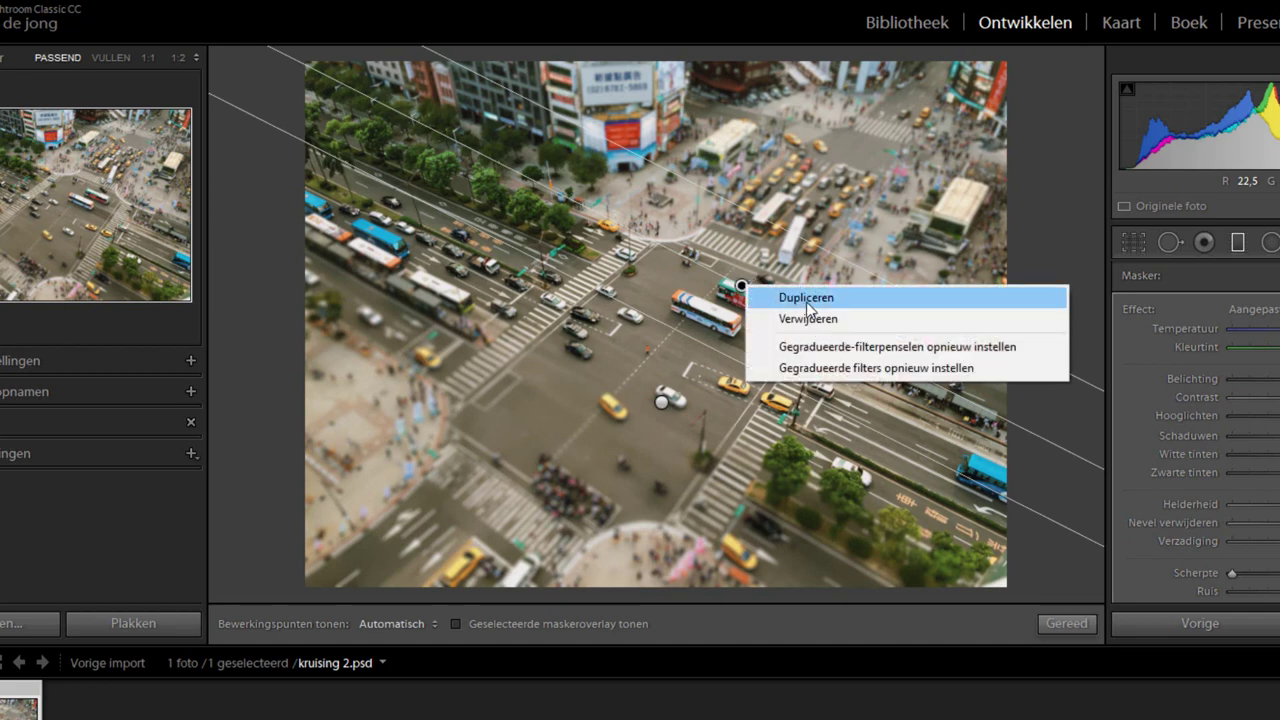
click(806, 298)
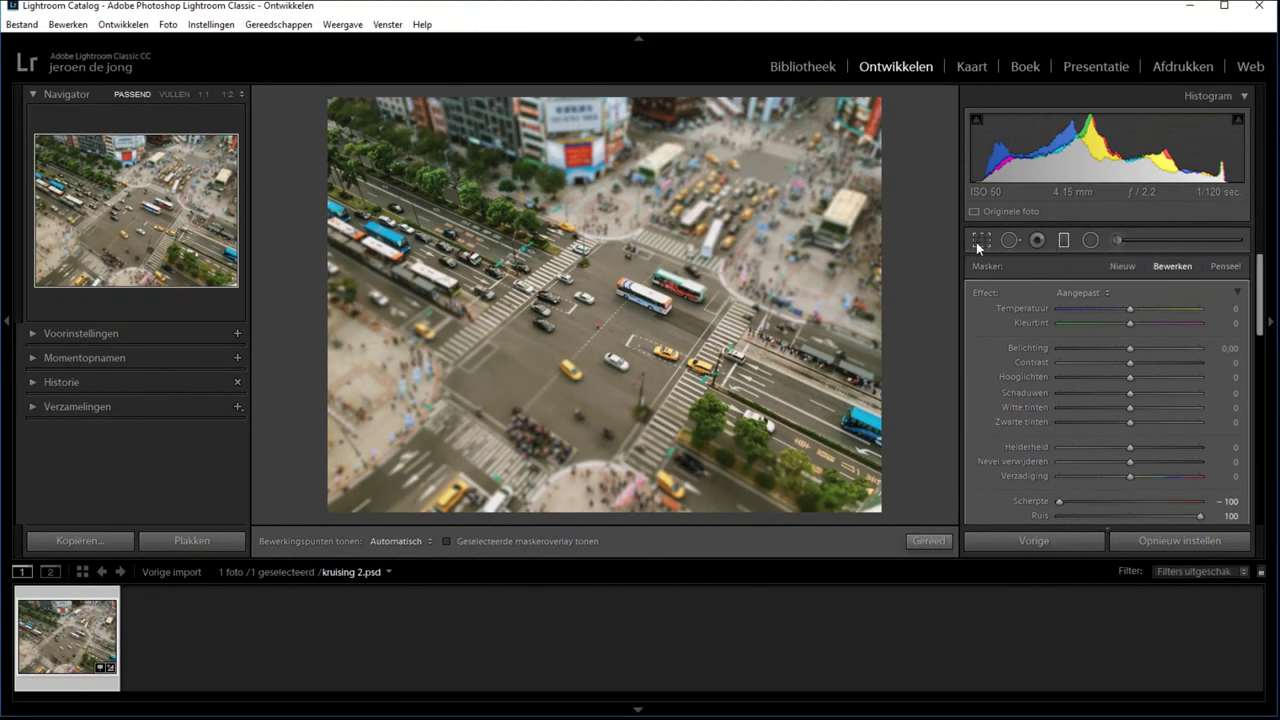
- Crop the photo to the 2 x 3 / 4 x 6 aspect ratio and apply it
click(977, 243)
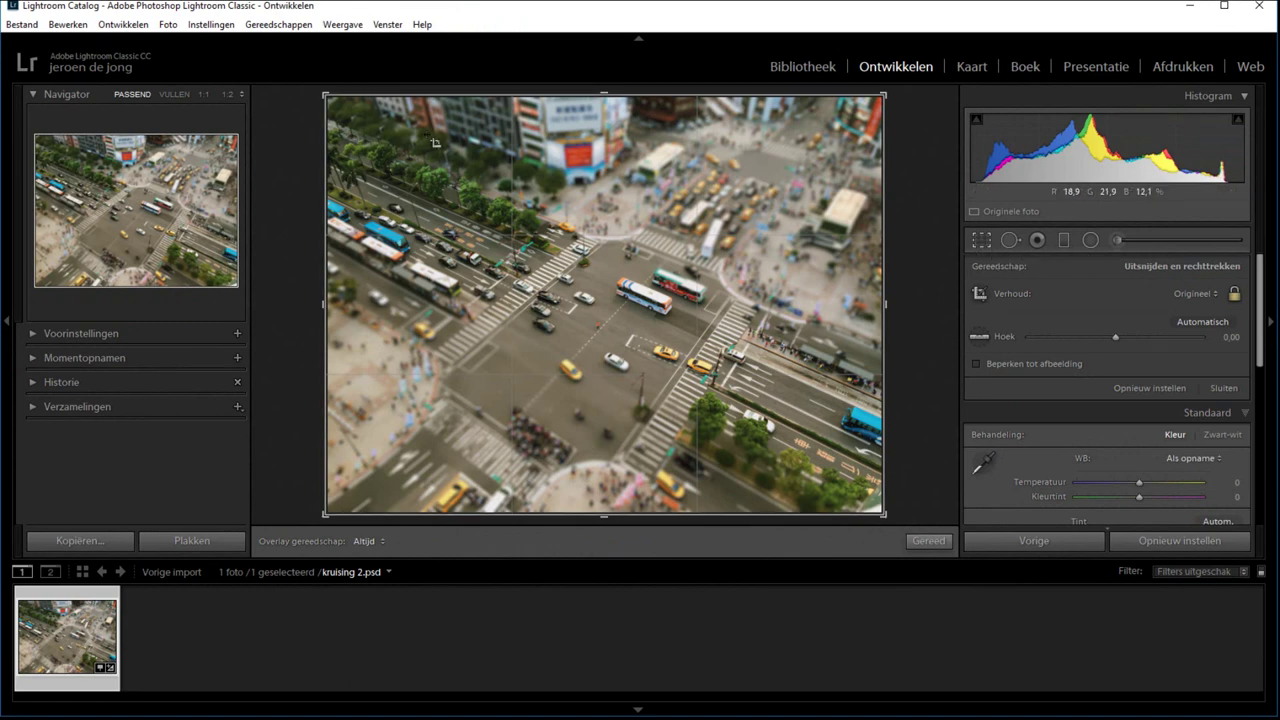
click(1192, 294)
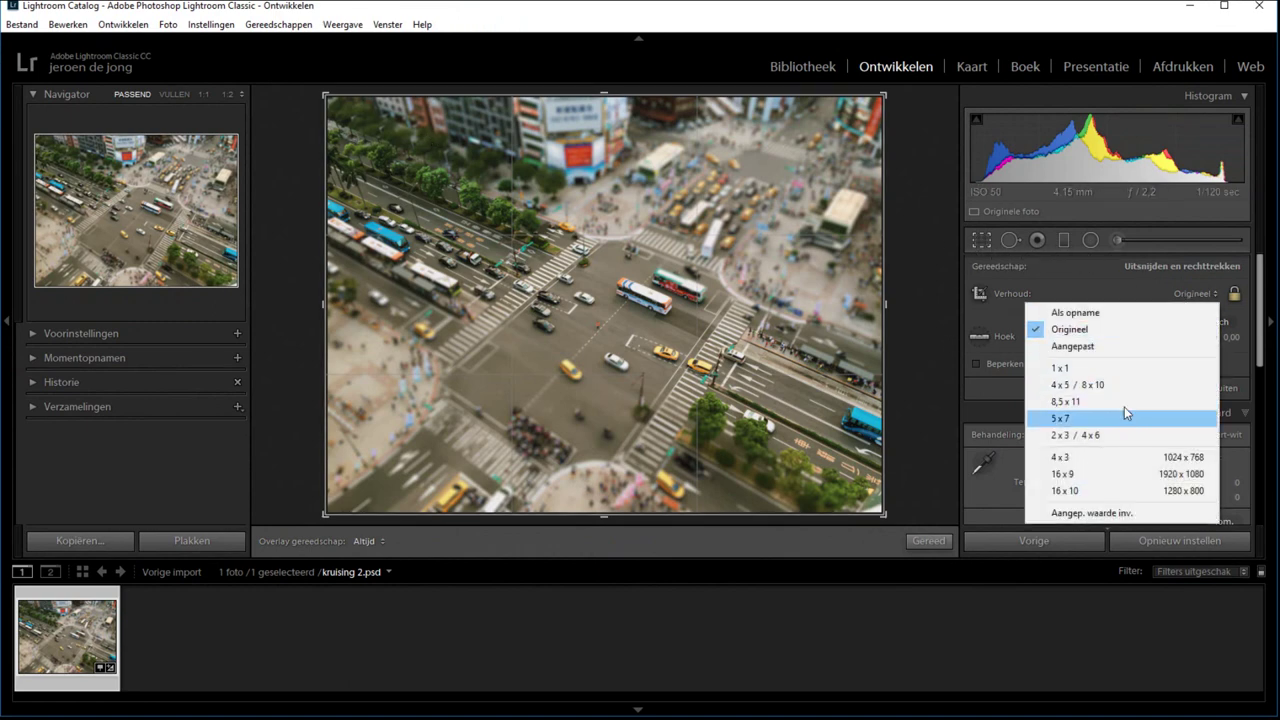
click(1098, 461)
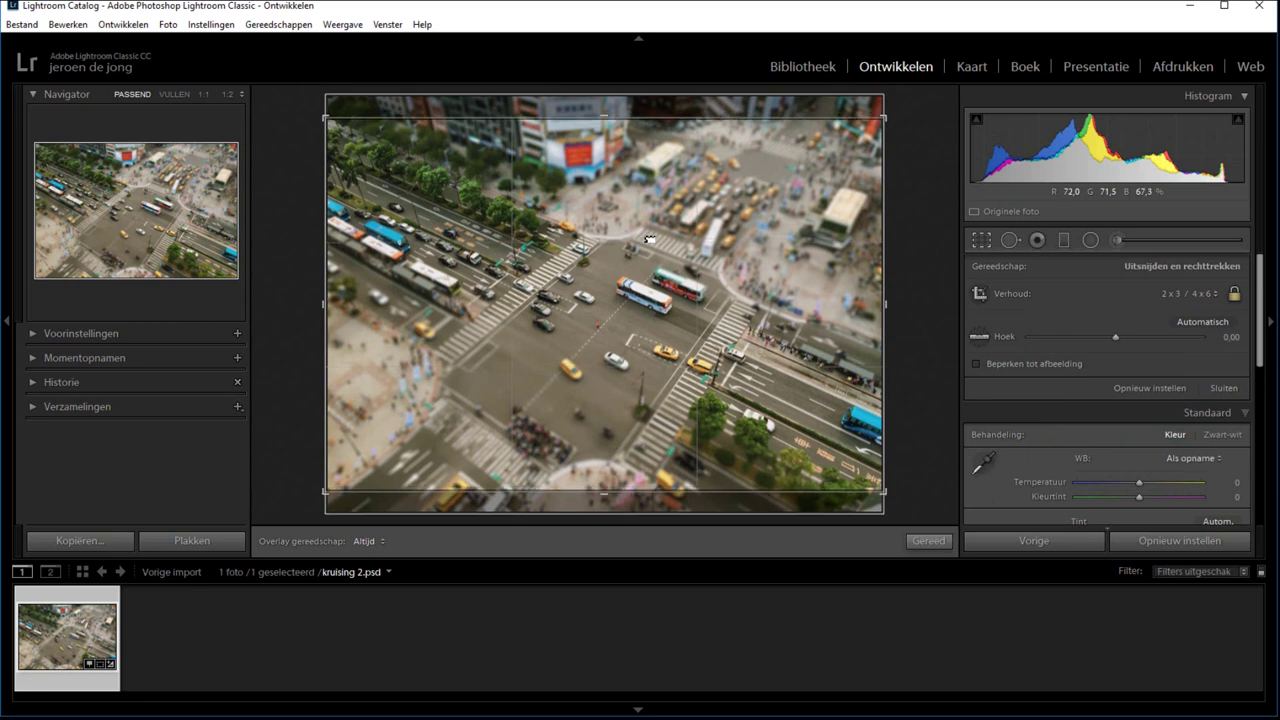
key(Return)
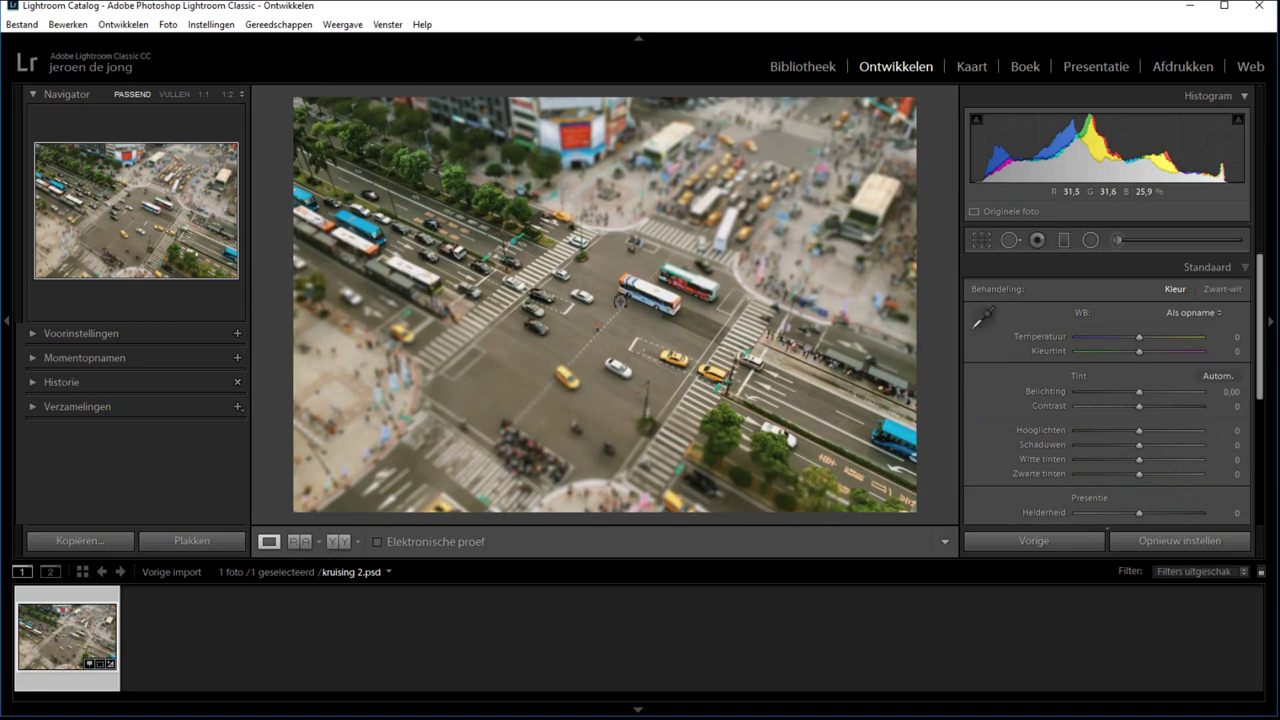